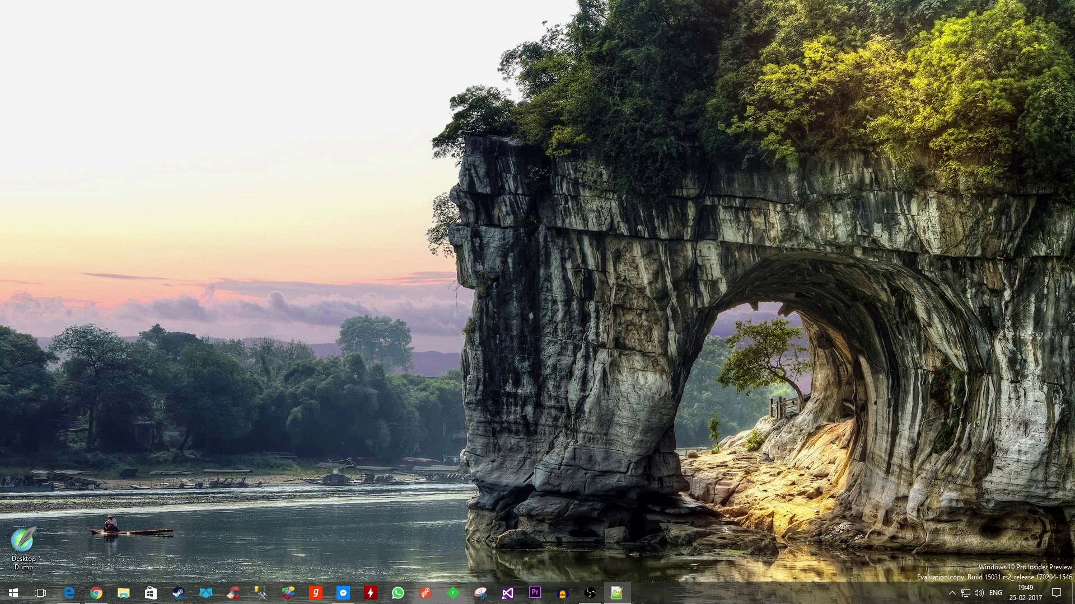
- Launch Command Prompt from Start search as administrator, approving the UAC prompt
click(15, 593)
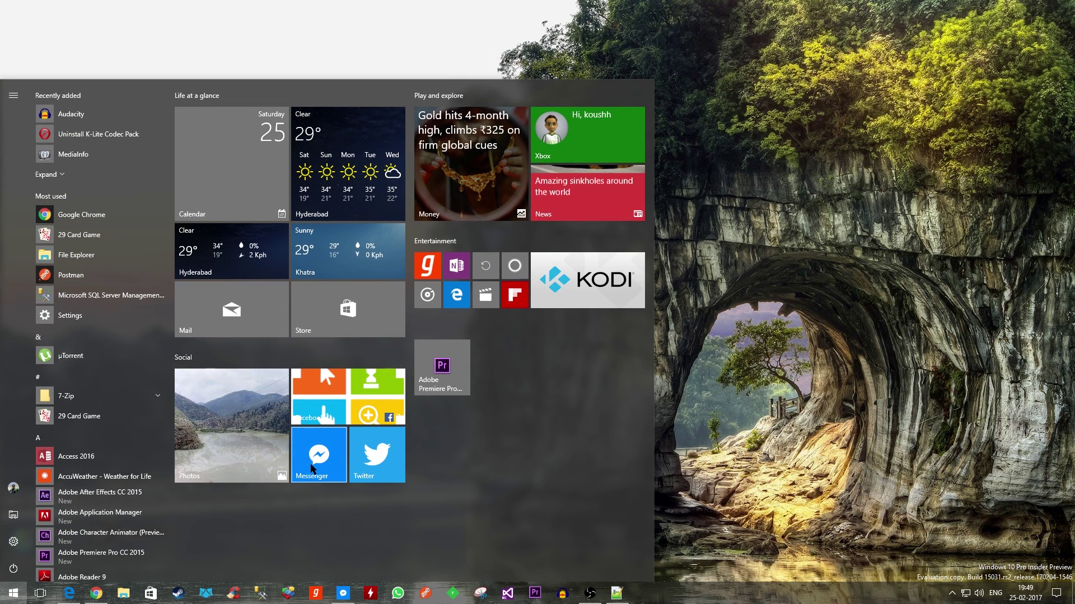
text(cm)
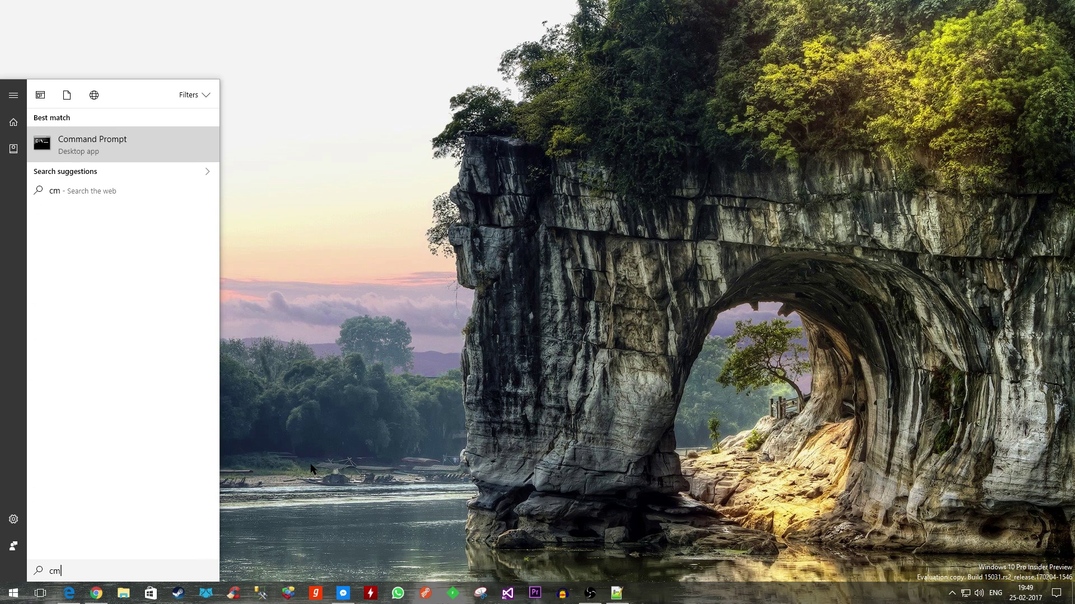
text(d)
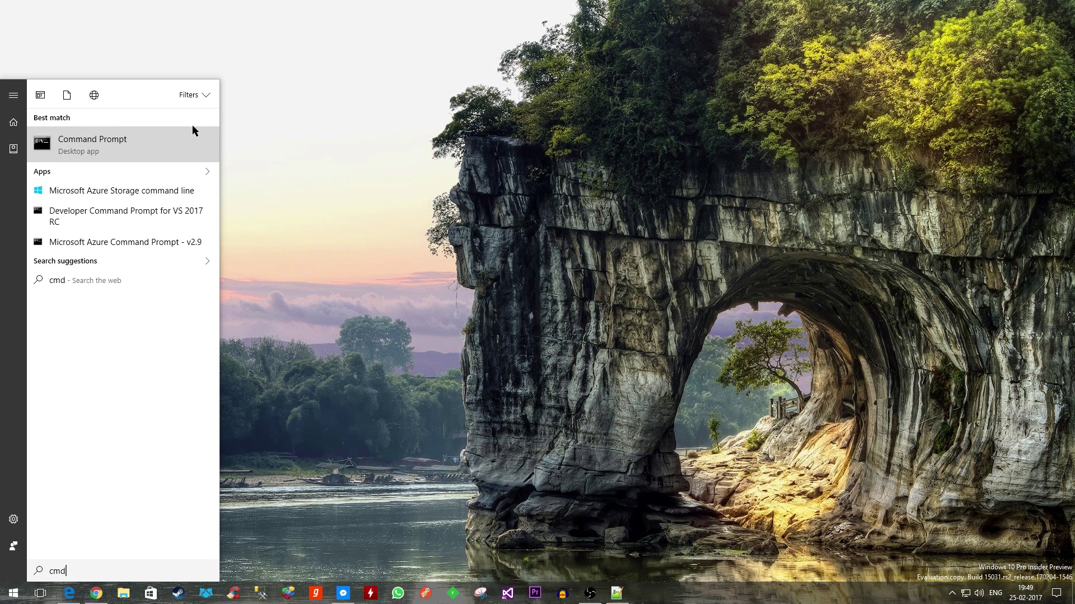
right_click(112, 145)
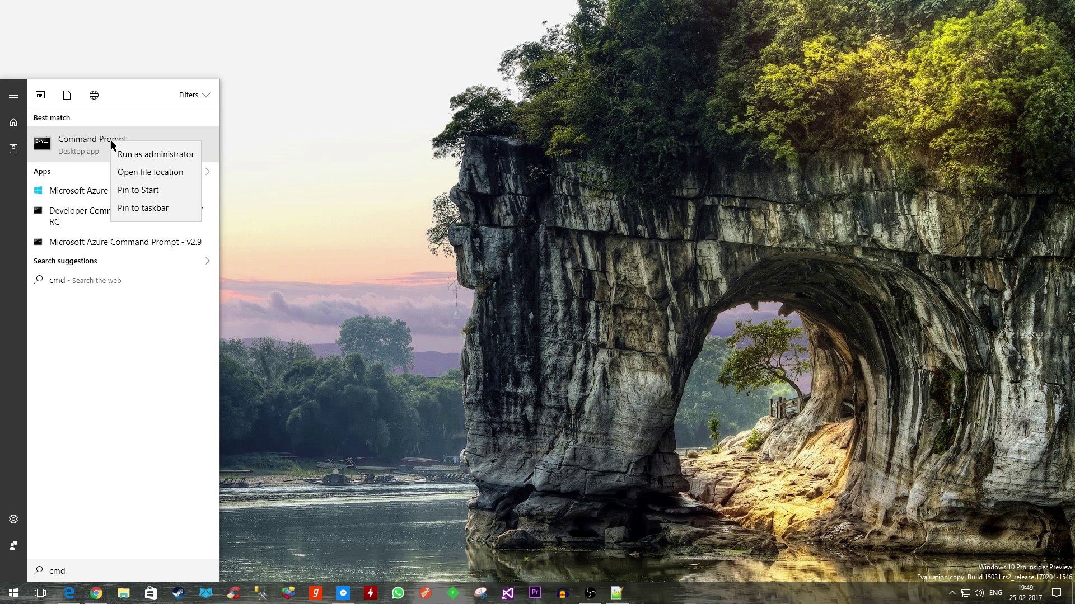
click(148, 154)
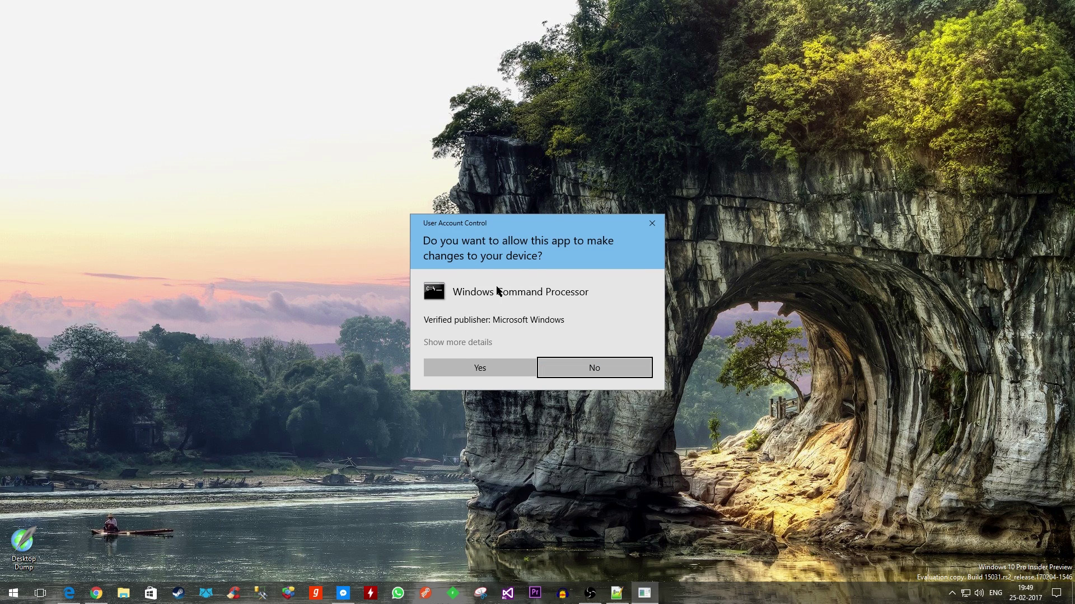
click(481, 370)
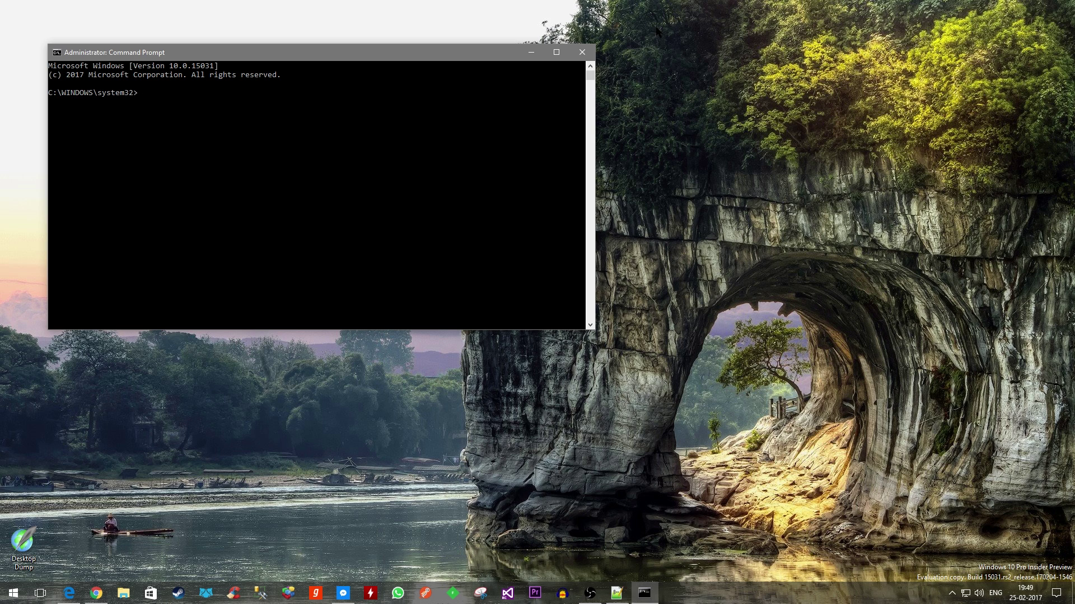
- Close the admin console, then open an ordinary cmd.exe via Win+R and close it
click(581, 53)
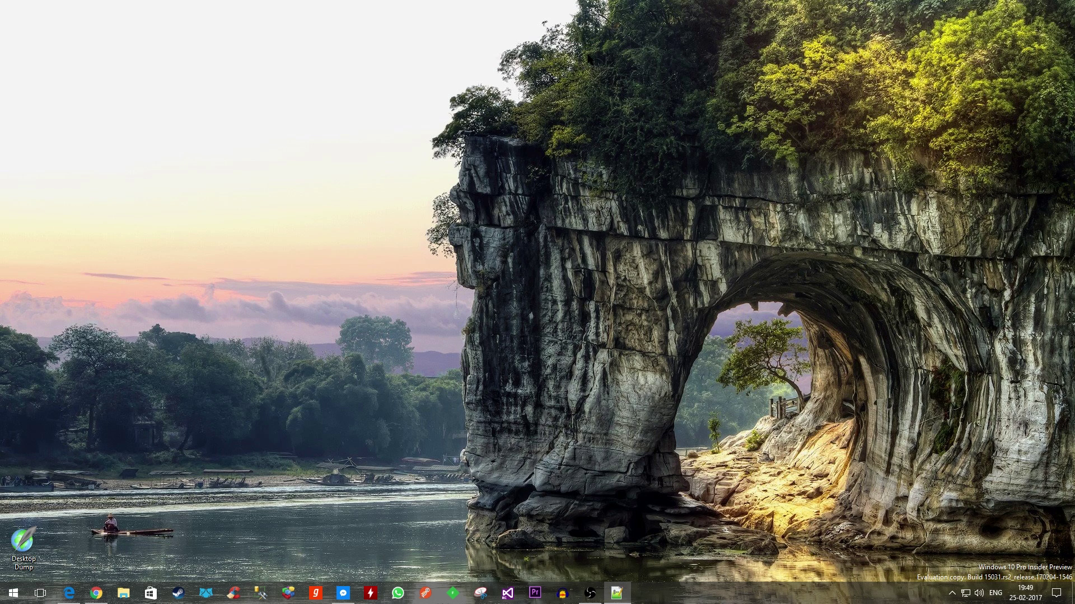
key(super+r)
text(cmd)
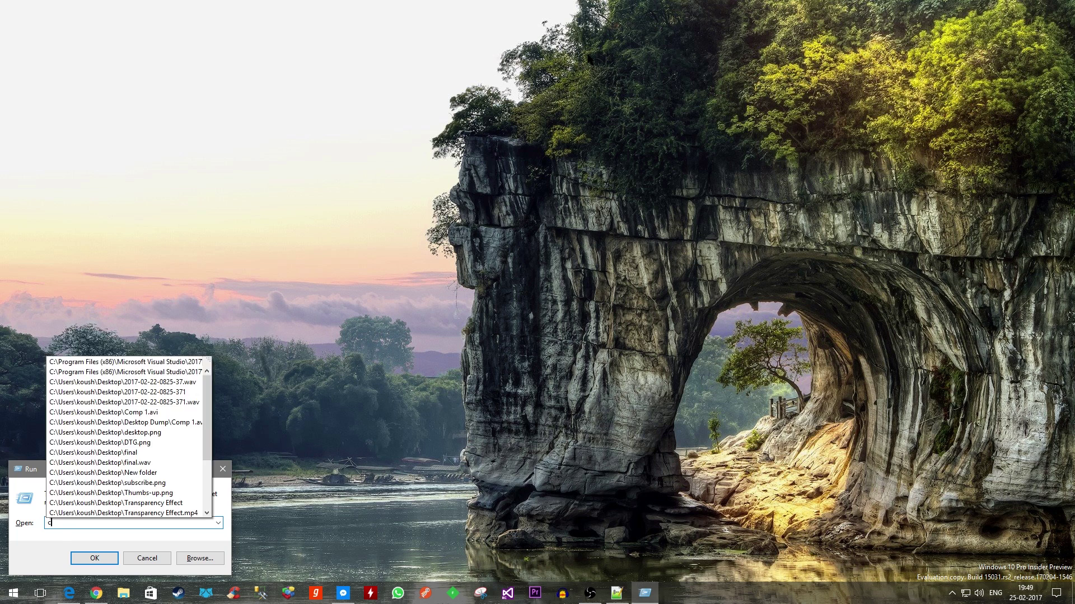
key(Return)
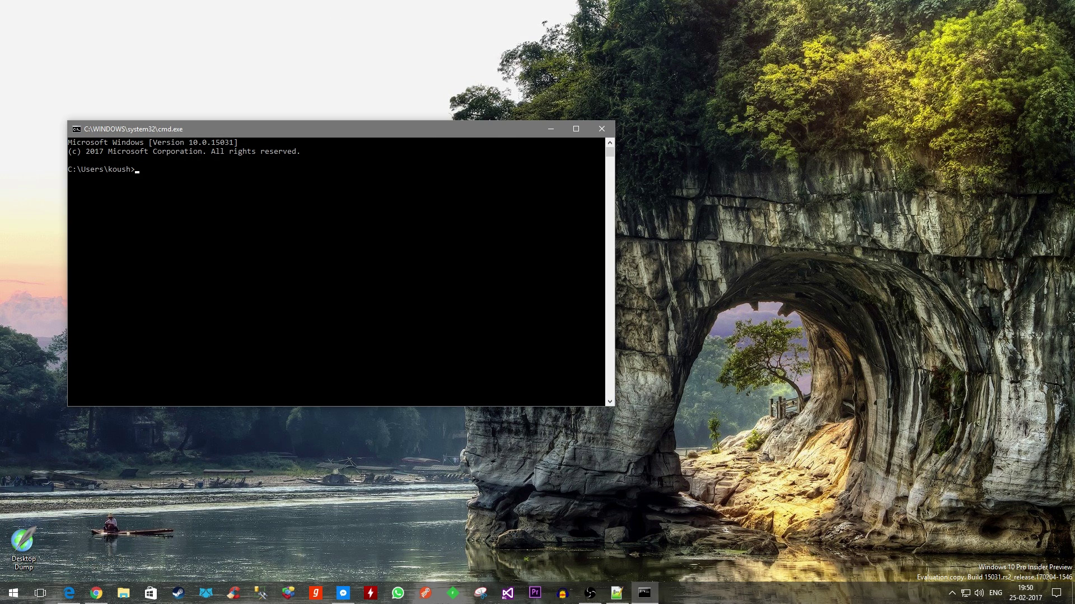
click(601, 129)
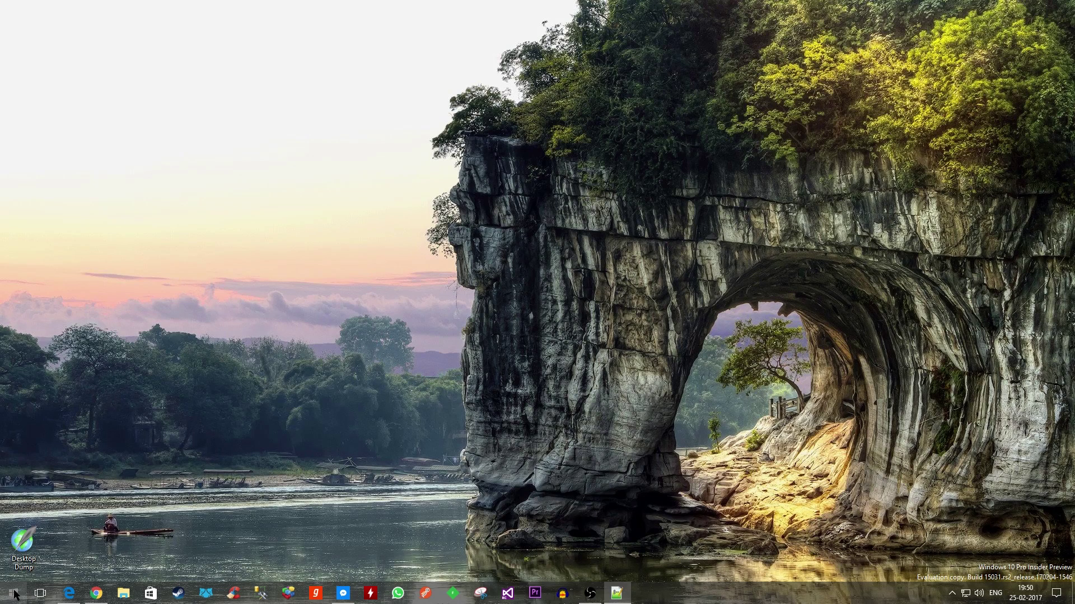
- Relaunch Command Prompt as administrator from Start search, approve UAC, and drag the window lower
click(16, 595)
text(cmd)
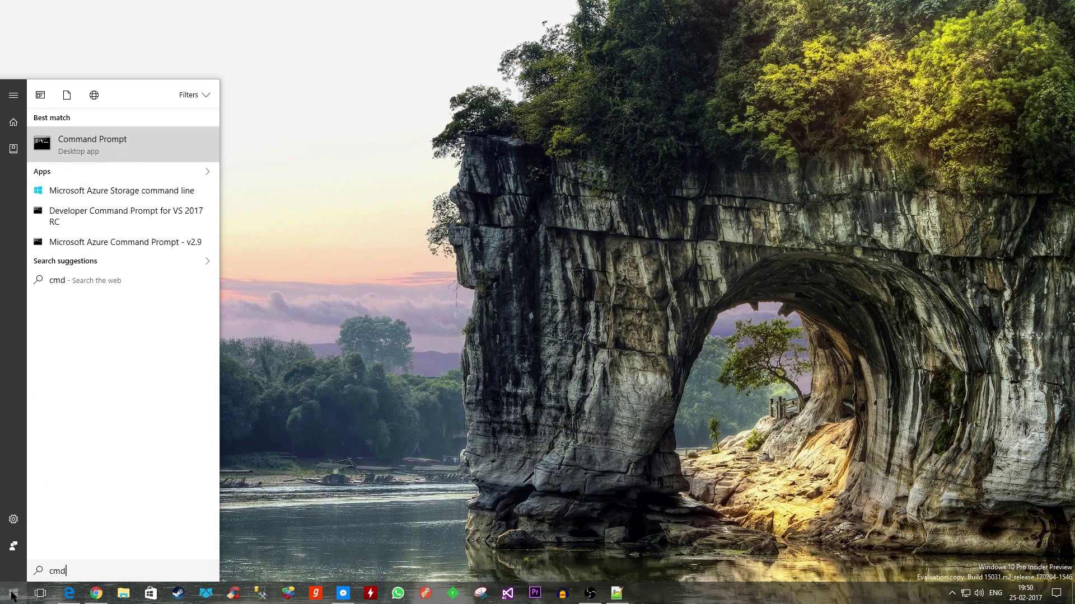
right_click(105, 148)
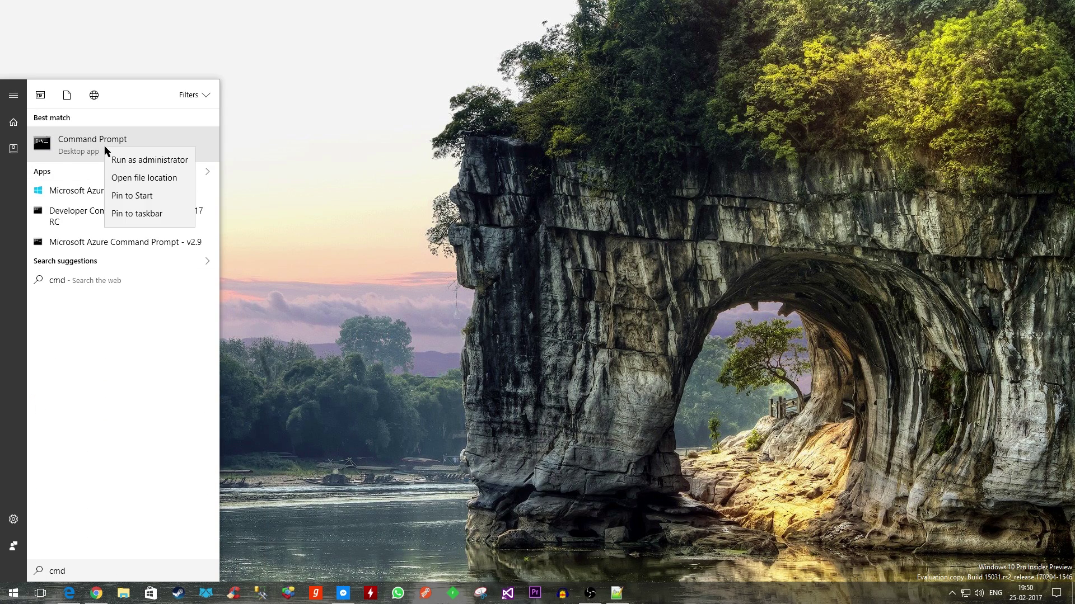
click(139, 160)
click(455, 362)
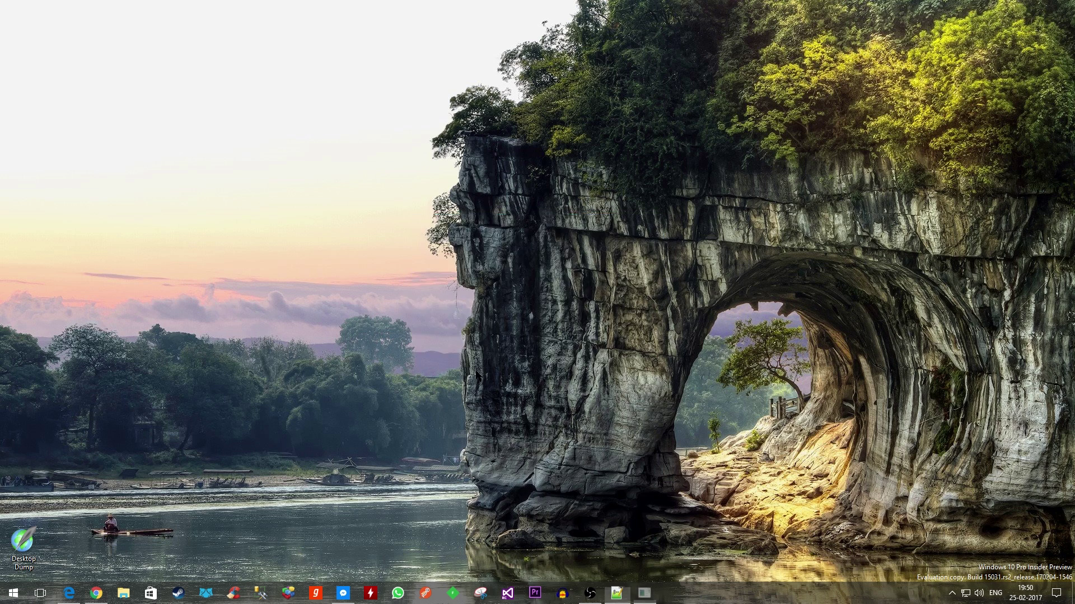
drag(280, 97, 254, 174)
click(242, 223)
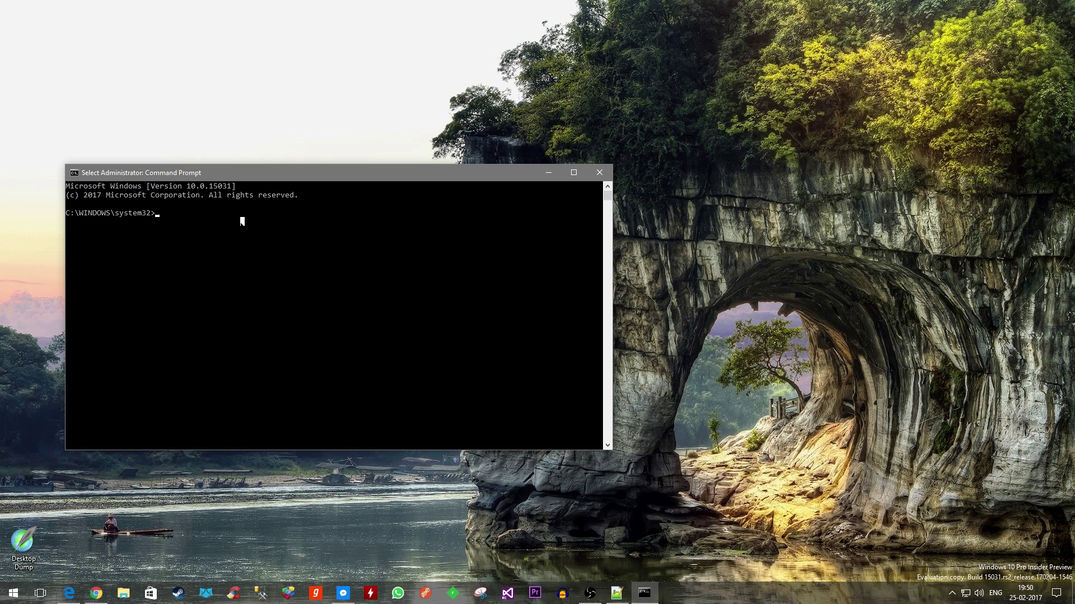
text(bcdedi)
text(t )
text(/set )
text(In)
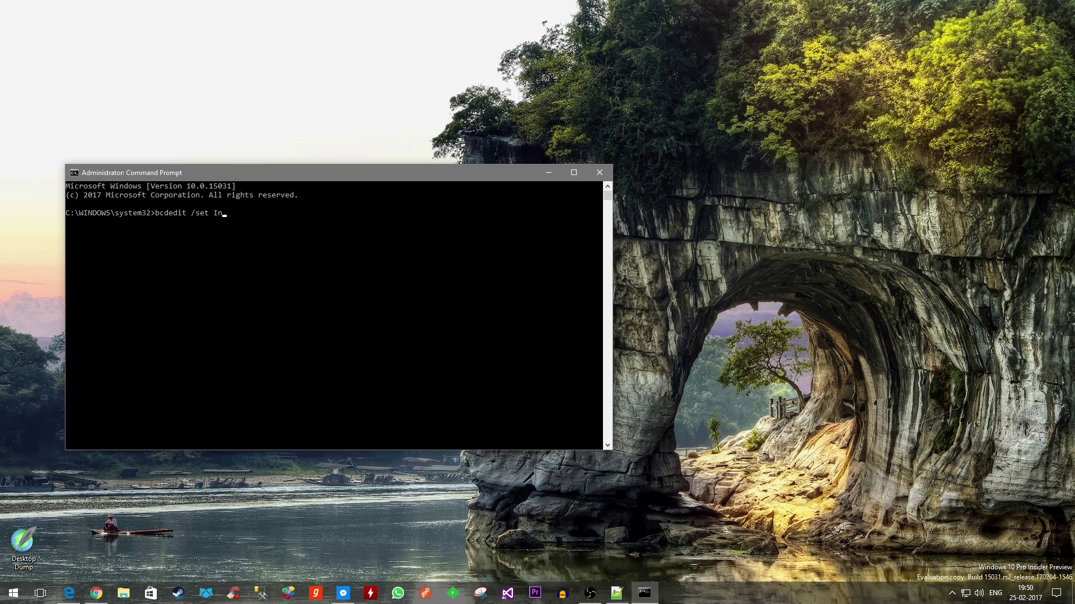
text(crease)
text(VA)
text( 2800)
scroll(336, 315, down, 1)
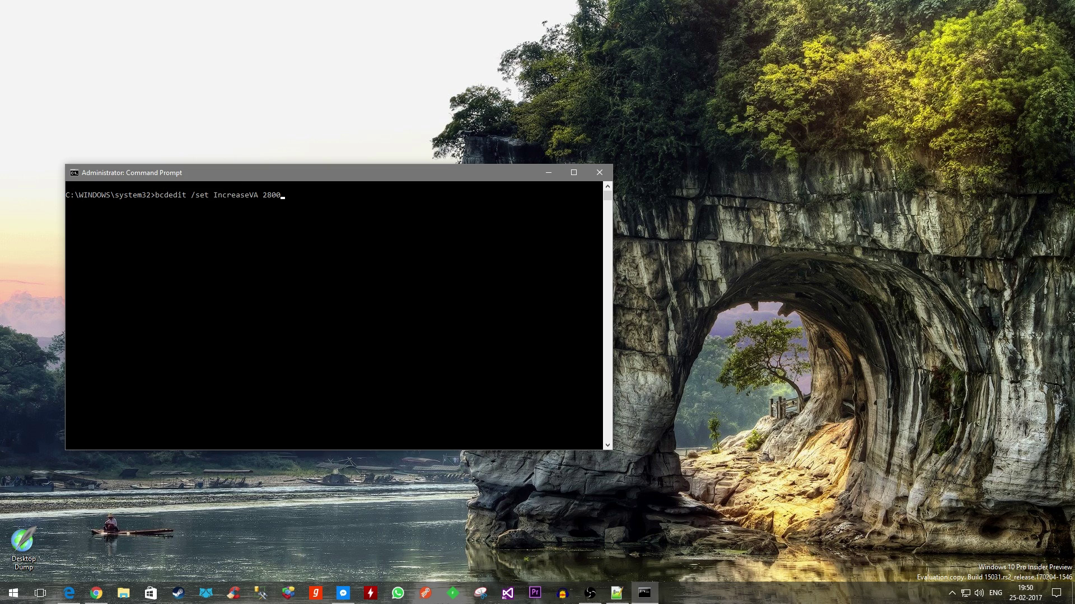